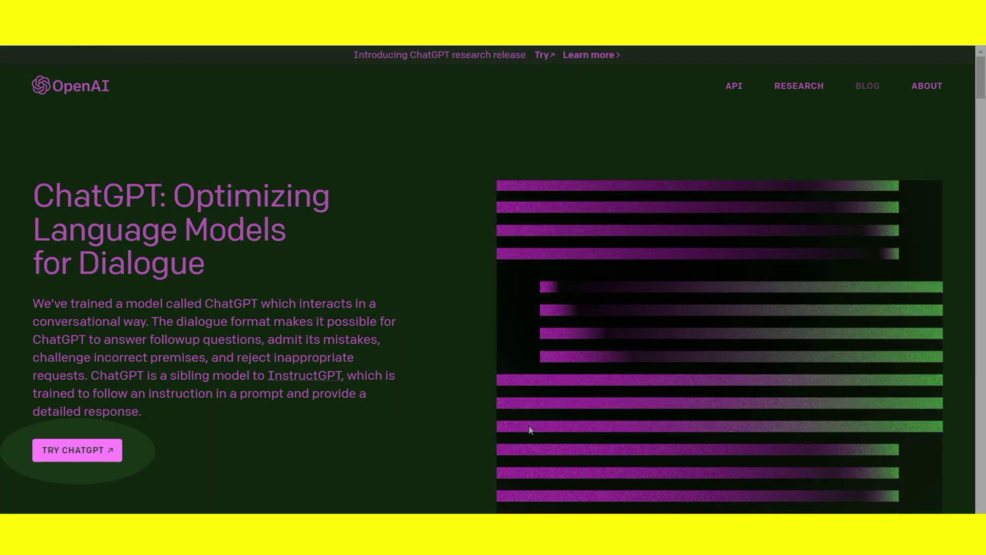
- Open ChatGPT from the OpenAI page and start signing up for an account with Google
click(77, 450)
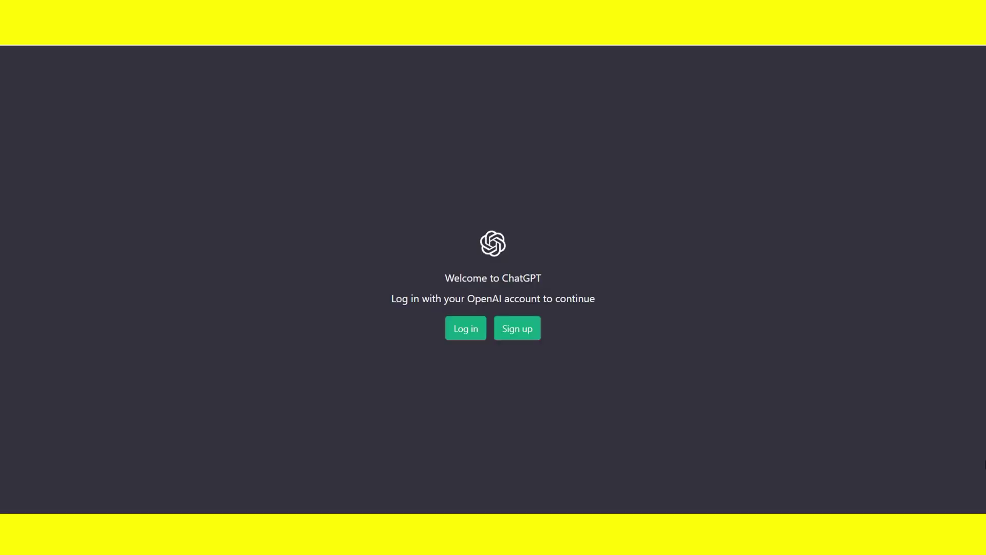
click(518, 333)
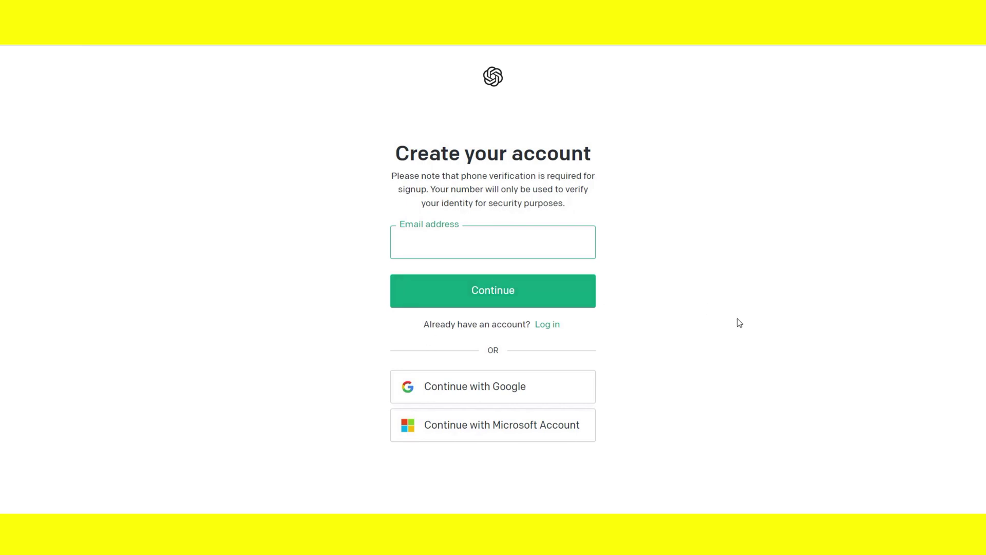
click(503, 390)
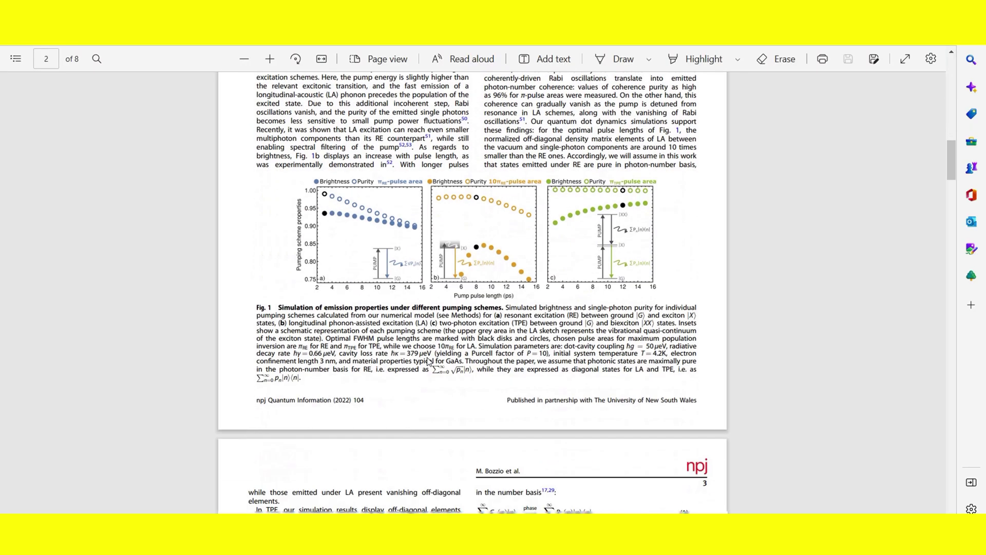
- Select both columns of the Introduction text on the first page of the quantum cryptography PDF
scroll(428, 361, down, 1)
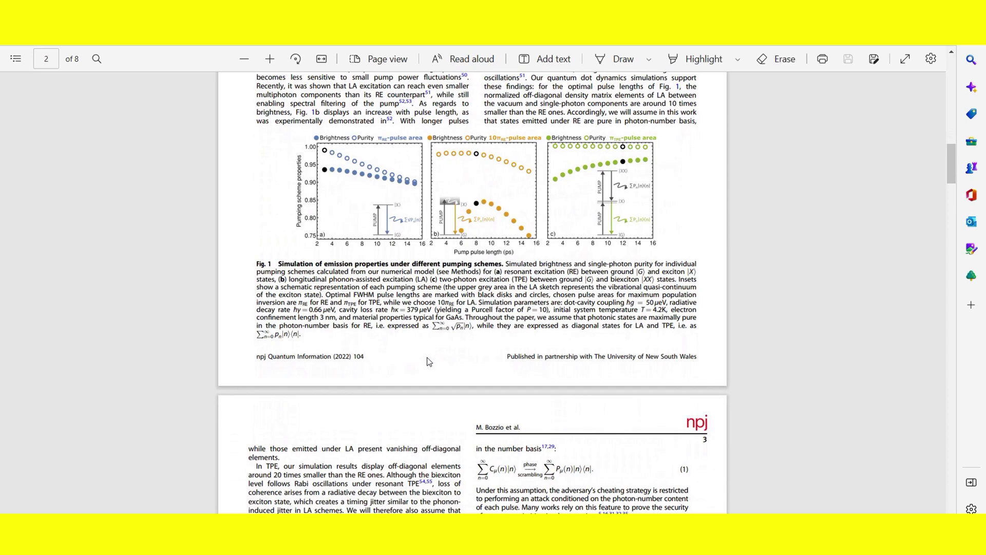
scroll(427, 361, down, 20)
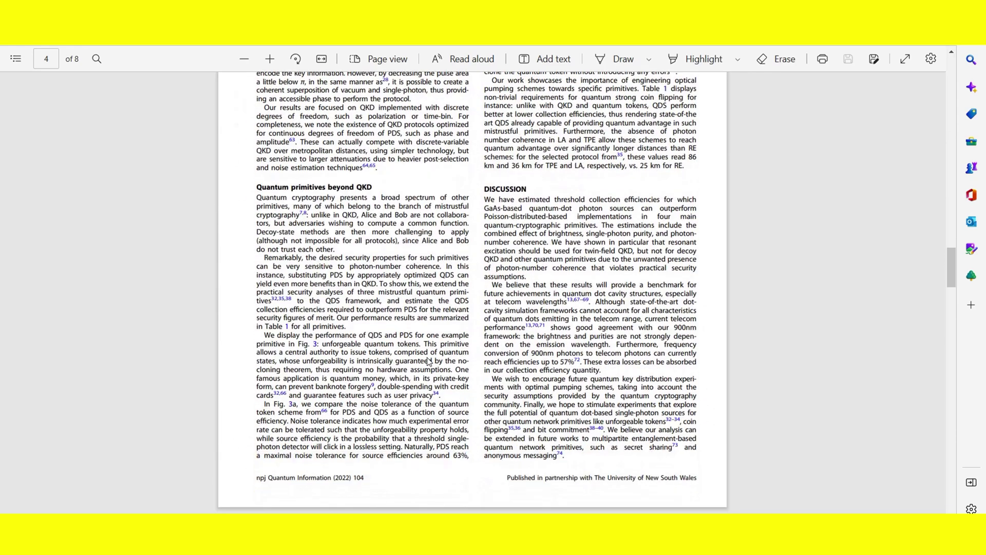
scroll(428, 361, down, 3)
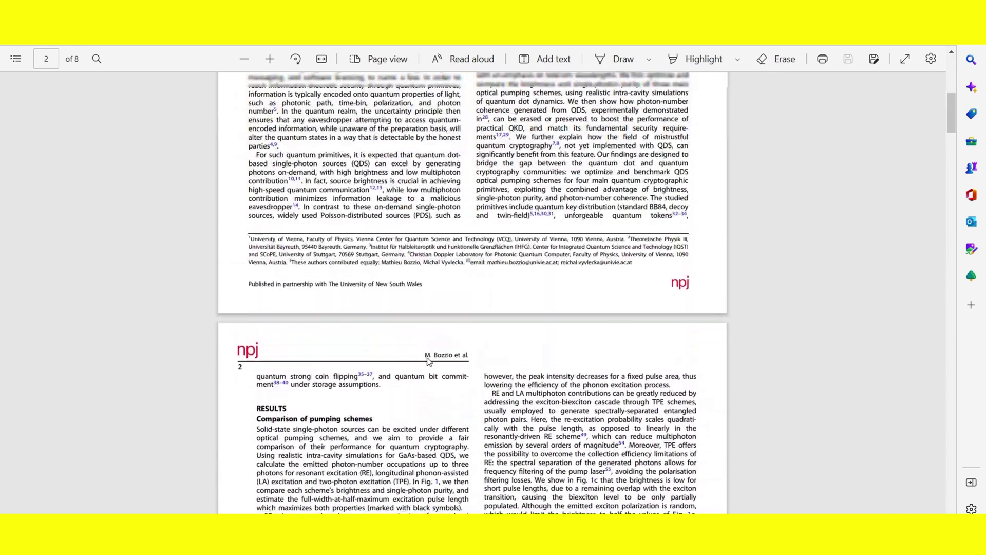
scroll(428, 361, up, 4)
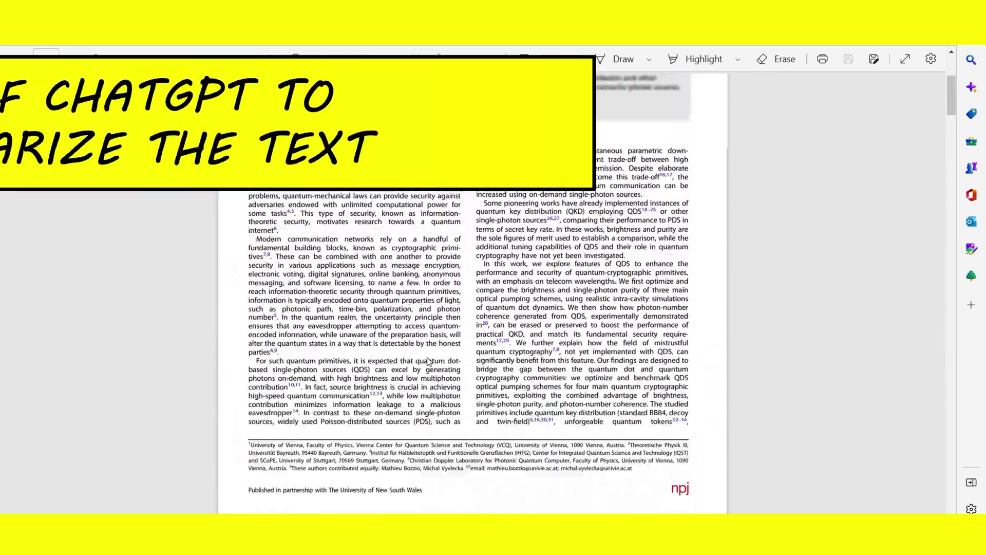
scroll(427, 361, up, 3)
scroll(428, 361, down, 2)
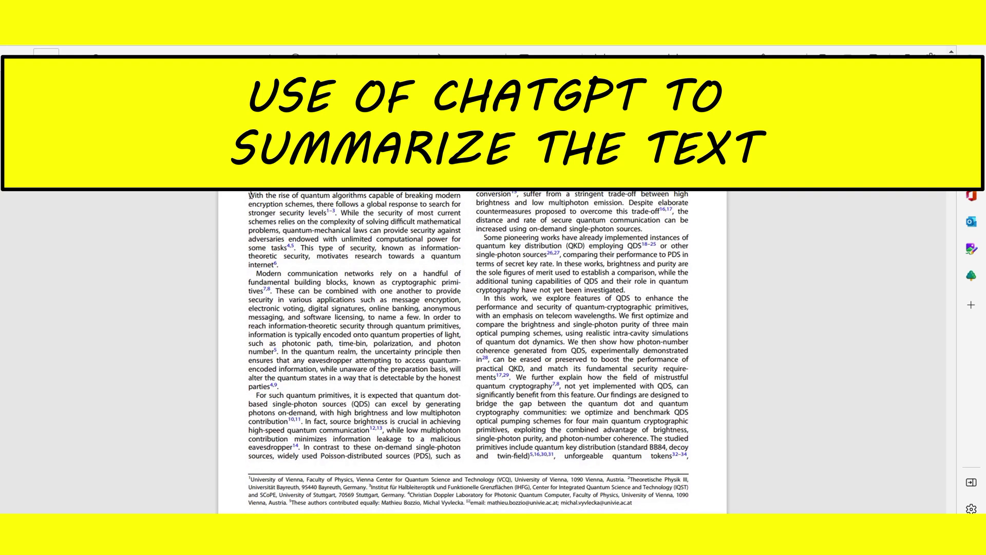
drag(250, 194, 690, 462)
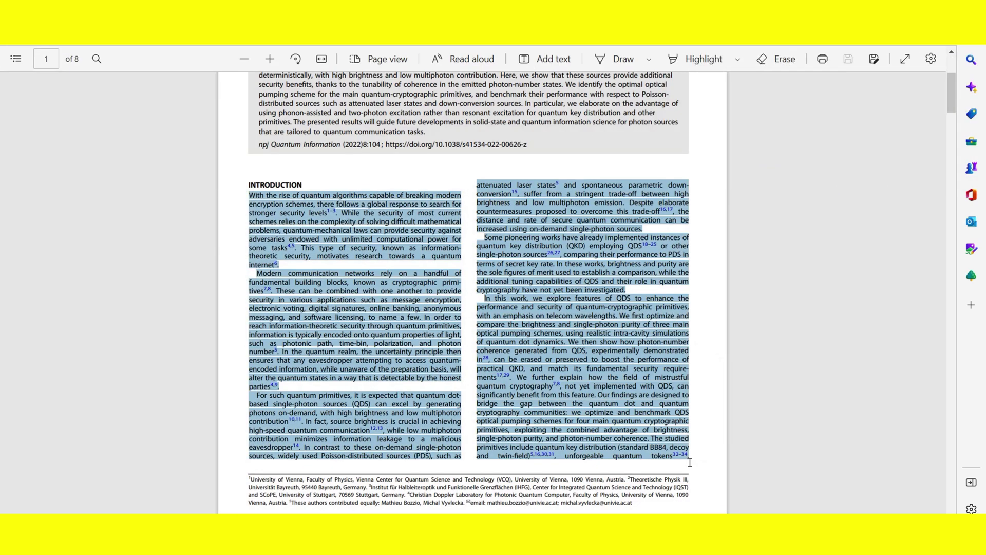
- Switch to ChatGPT and submit a prompt asking it to summarize the pasted Introduction text, closing the passage with a single quote
key(alt+Tab)
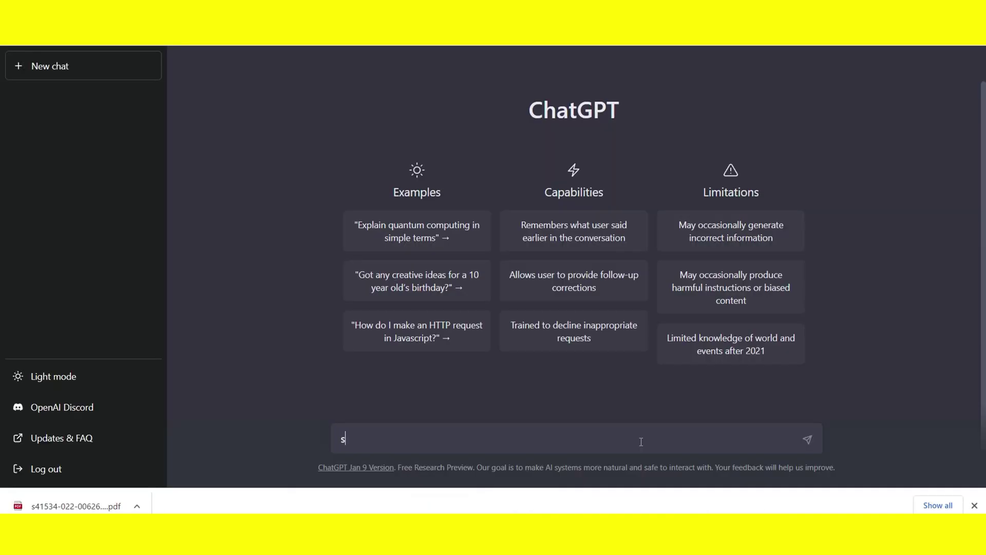
text(summarize the cot)
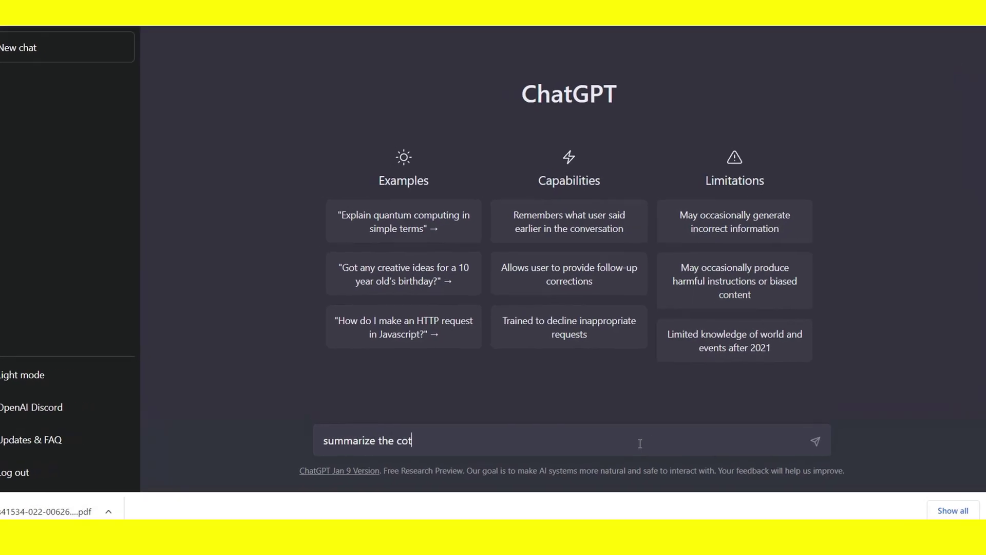
key(ctrl+v)
text(')
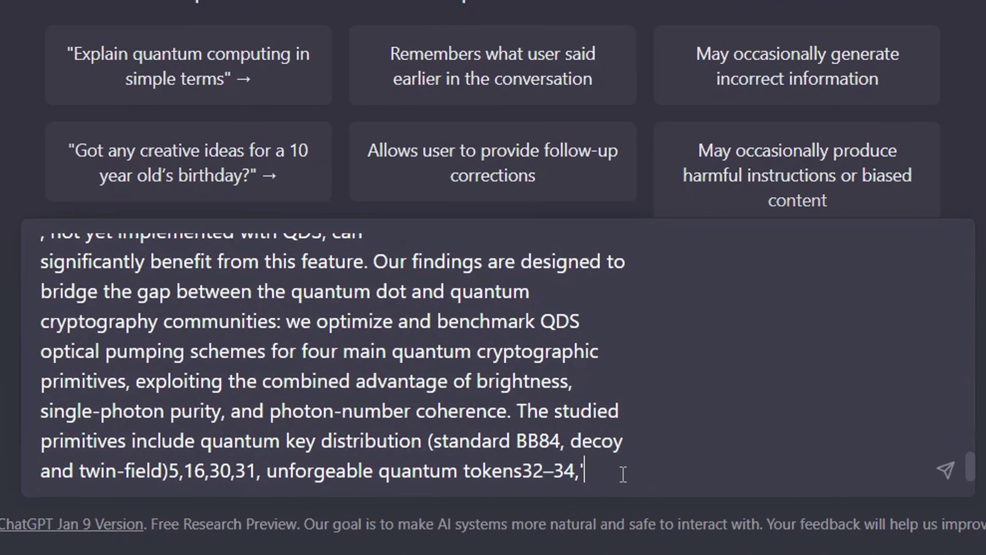
key(Return)
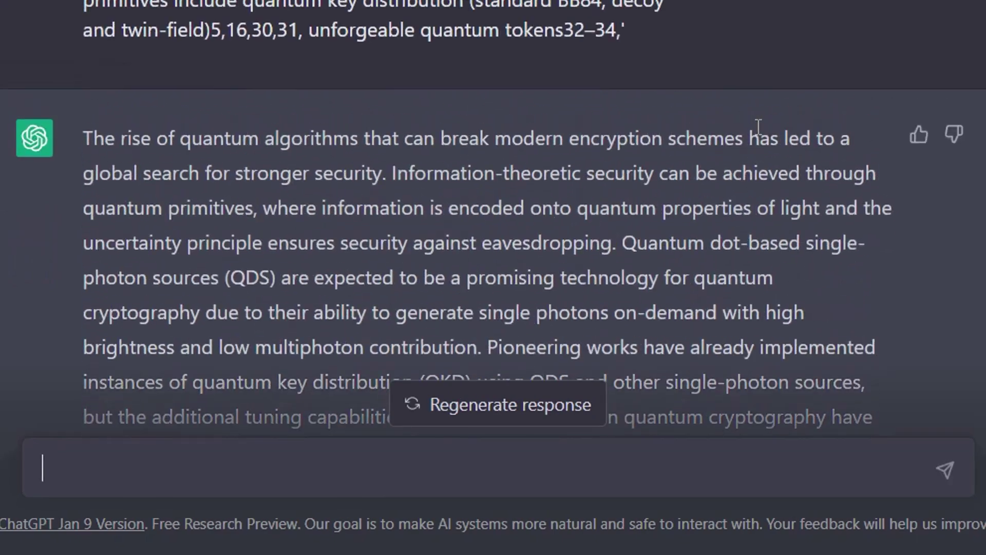
- Review the summary, ask for a simpler version with "kindly make it easier", and regenerate that response
scroll(755, 129, up, 10)
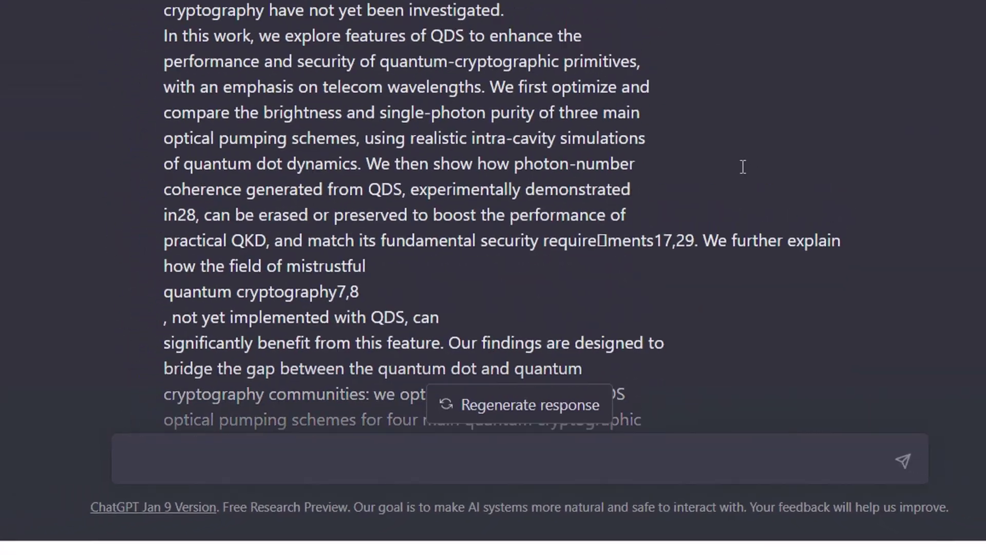
scroll(718, 230, up, 7)
scroll(733, 247, down, 6)
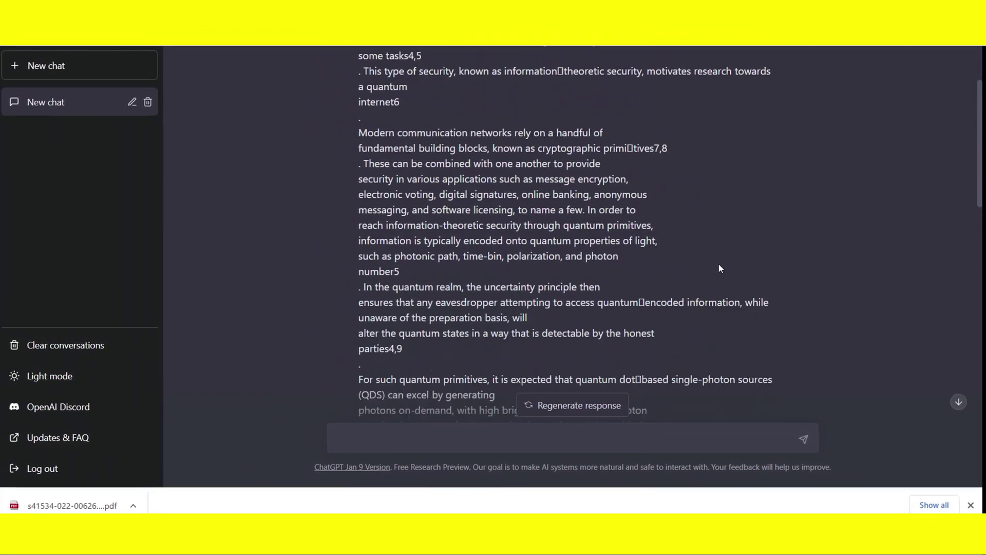
scroll(721, 268, down, 10)
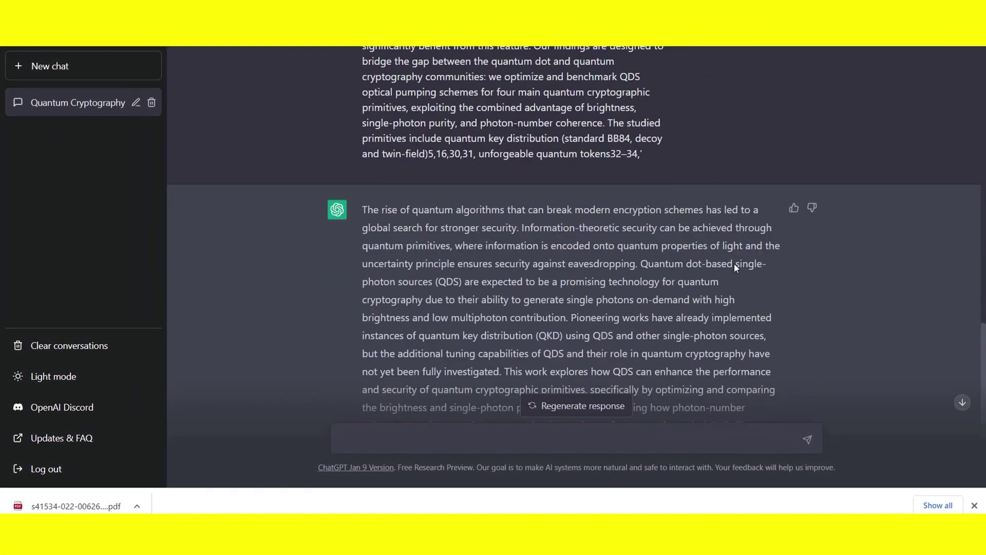
scroll(711, 257, down, 2)
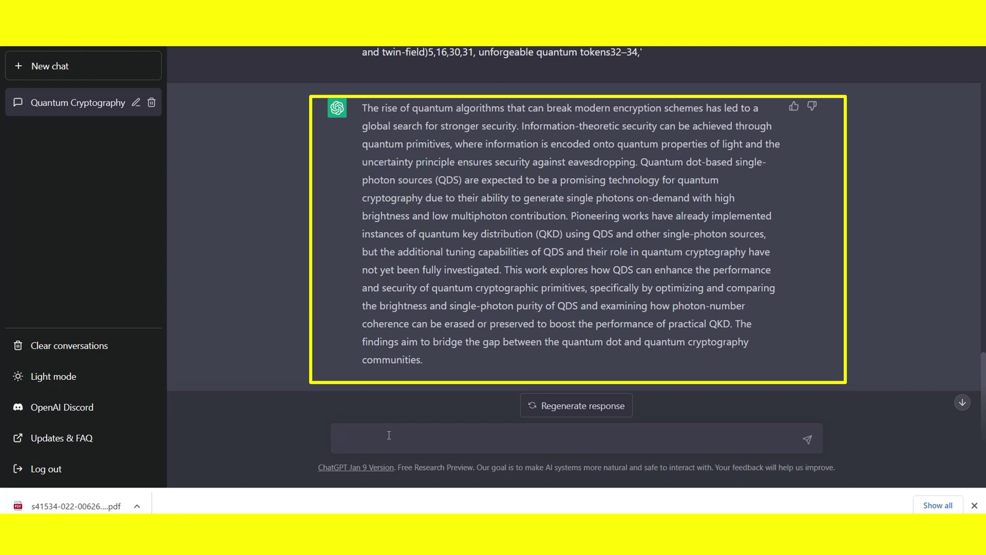
text(ndly make it easier)
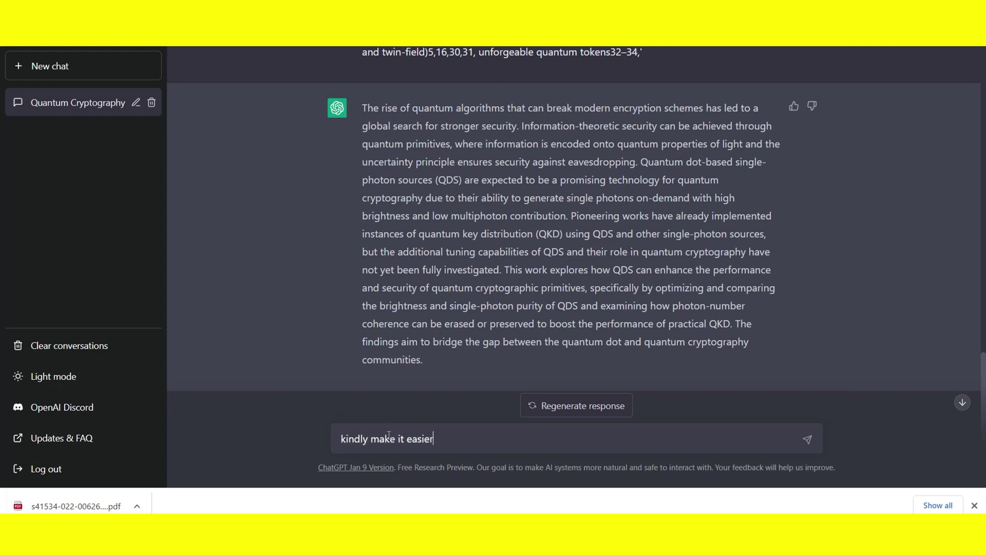
key(Return)
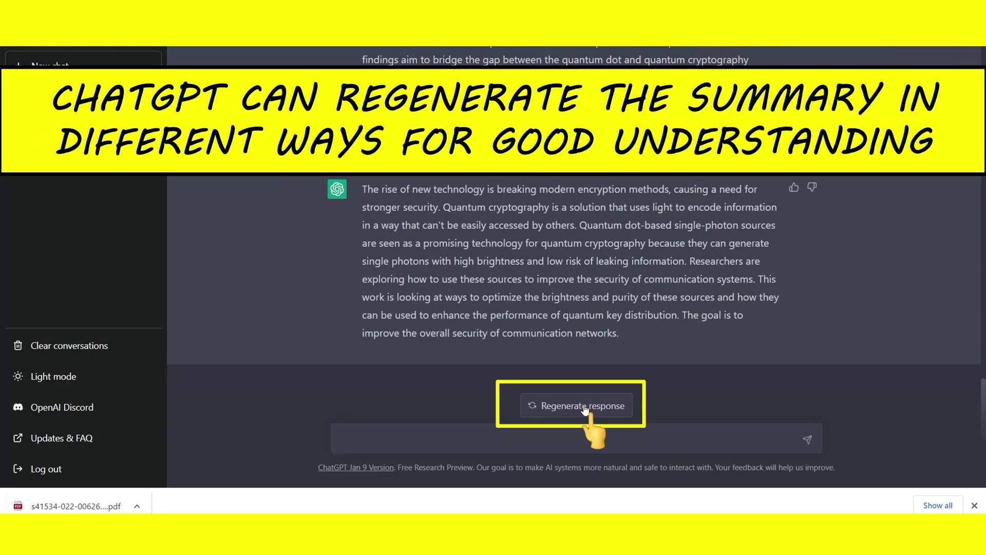
click(584, 408)
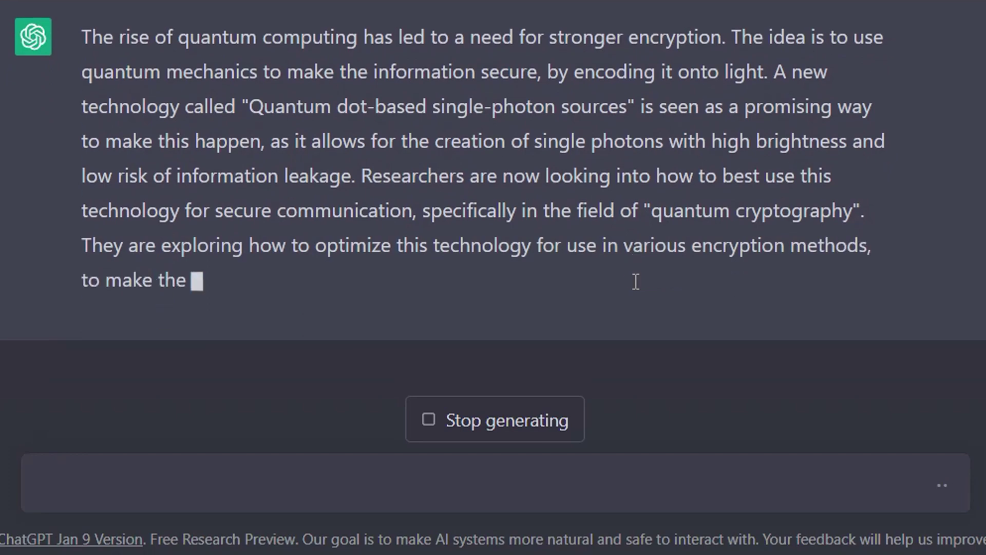
- Submit the follow-up prompt "summarize it in 5 lines" in the same chat
click(550, 491)
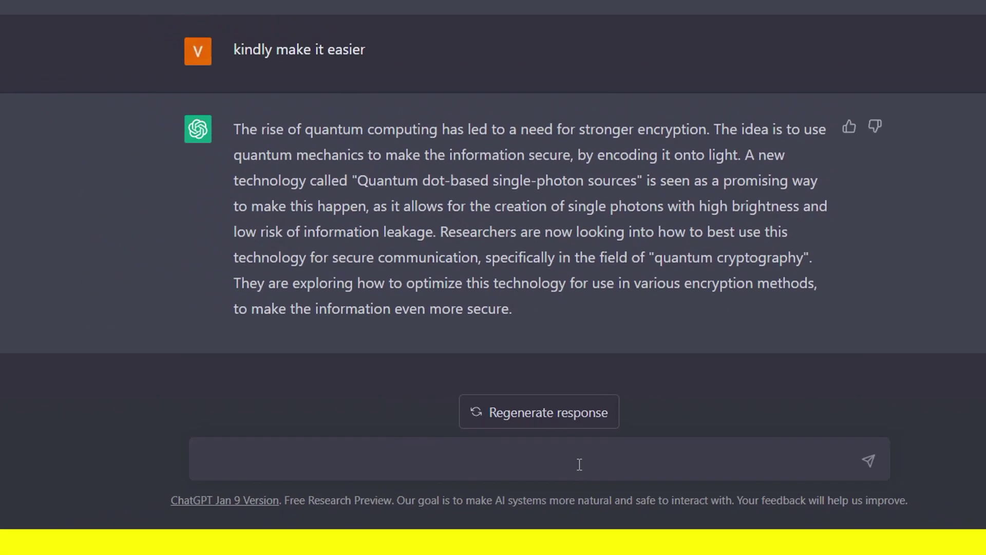
text(summarize it in 5 l)
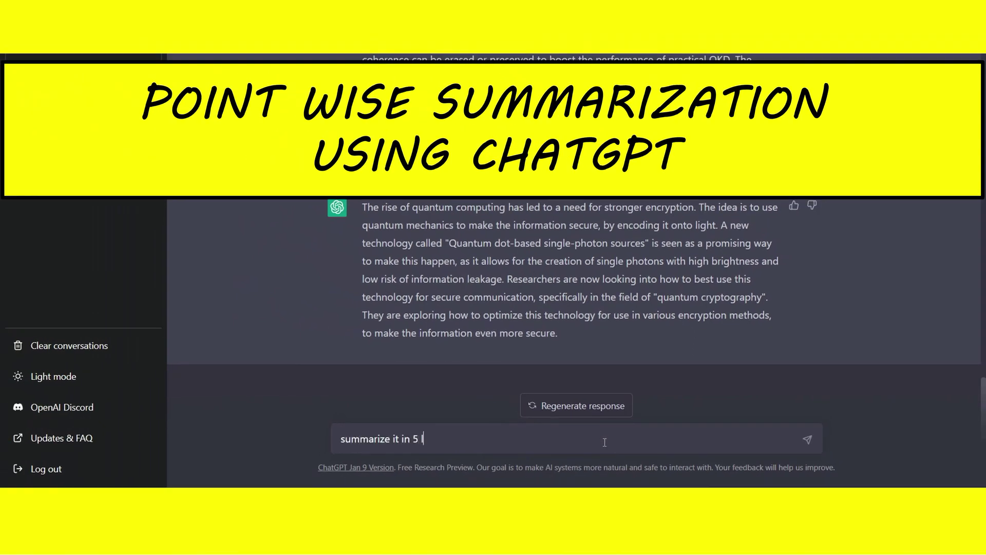
text(ines)
key(Return)
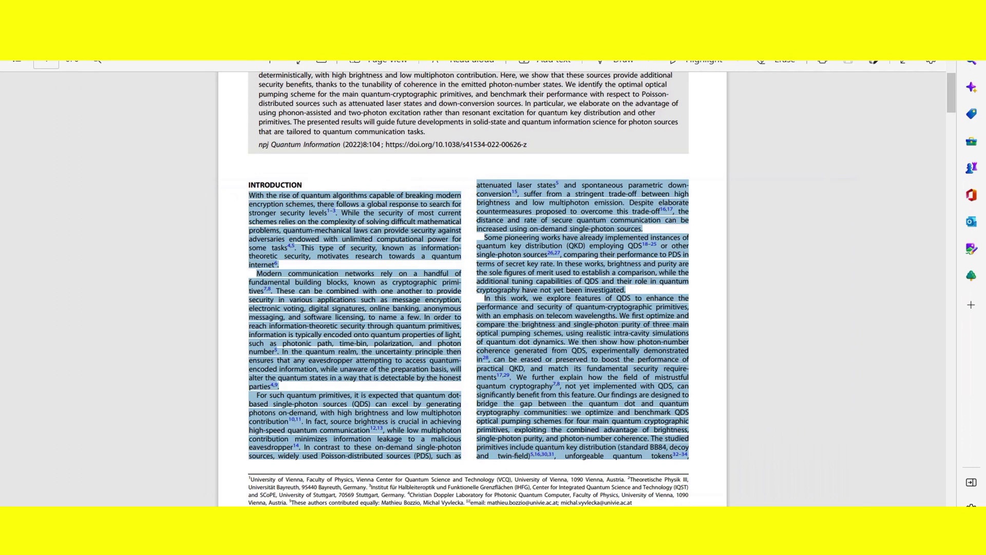
- Switch back to the PDF and select the paper's full title on the first page
scroll(461, 188, up, 4)
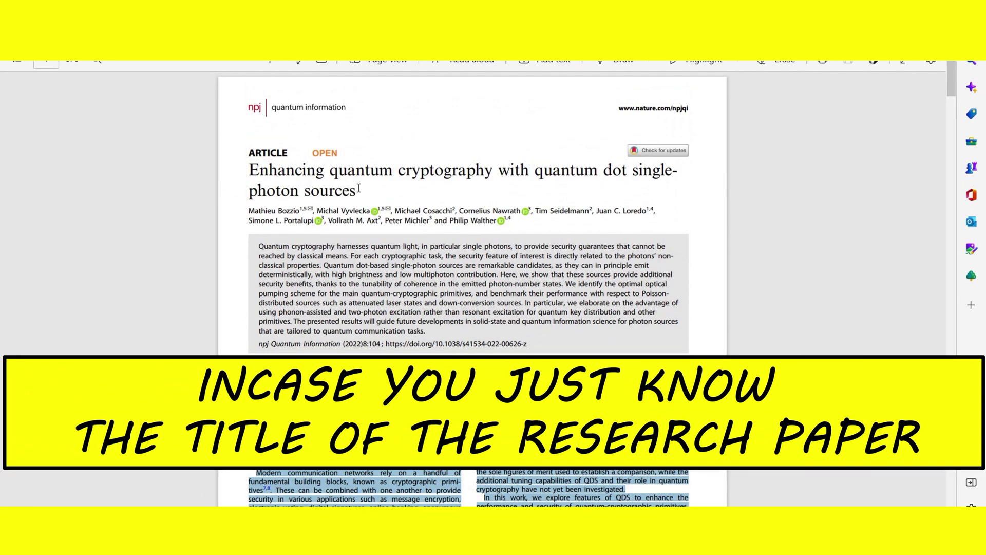
drag(359, 188, 250, 170)
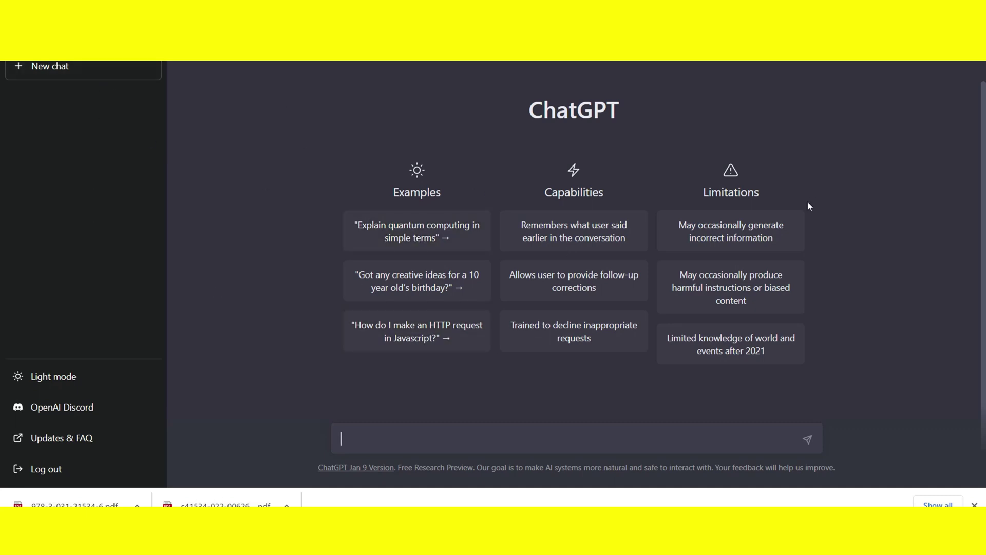
- Switch to a new ChatGPT chat and submit "summarize the research article 'The unified image cryptography algorithm based on finite group'"
text(mmarize the research article 'The unified image cryptography algorithm based on finite group)
text('The unified image cryptography algorithm based on finite group)
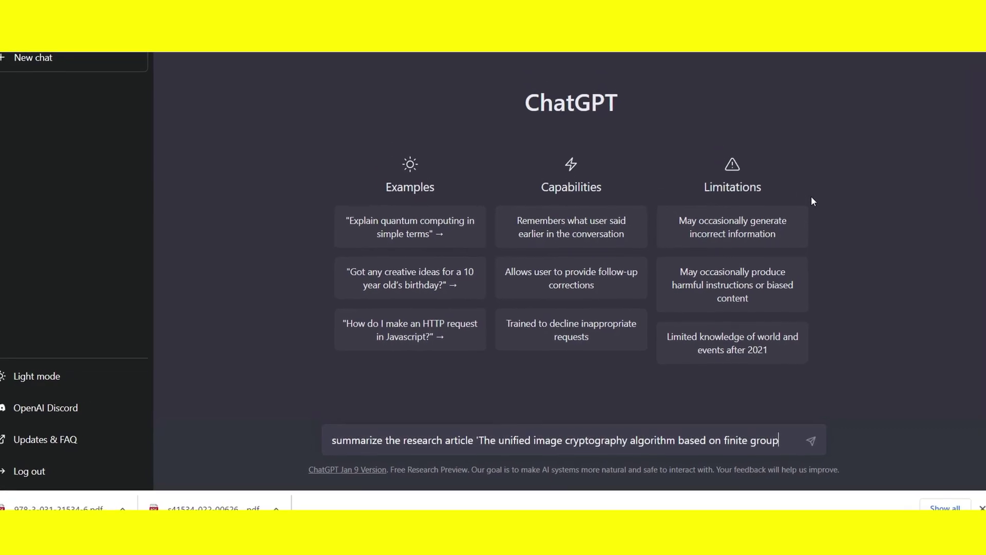
text(')
key(Return)
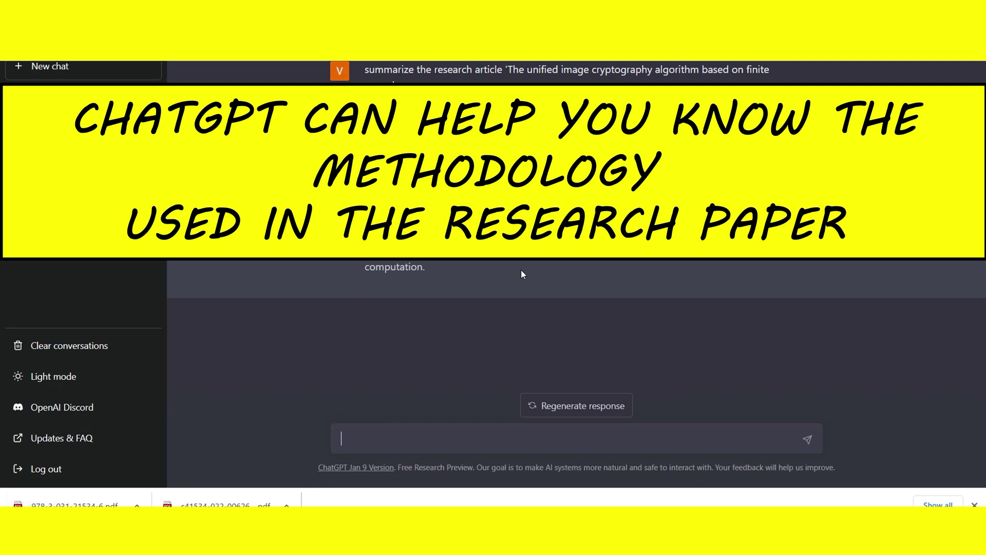
- Submit the prompt "What is the methodology used in 'The unified image cryptography algorithm based on finite group'"
text(What is the methodology )
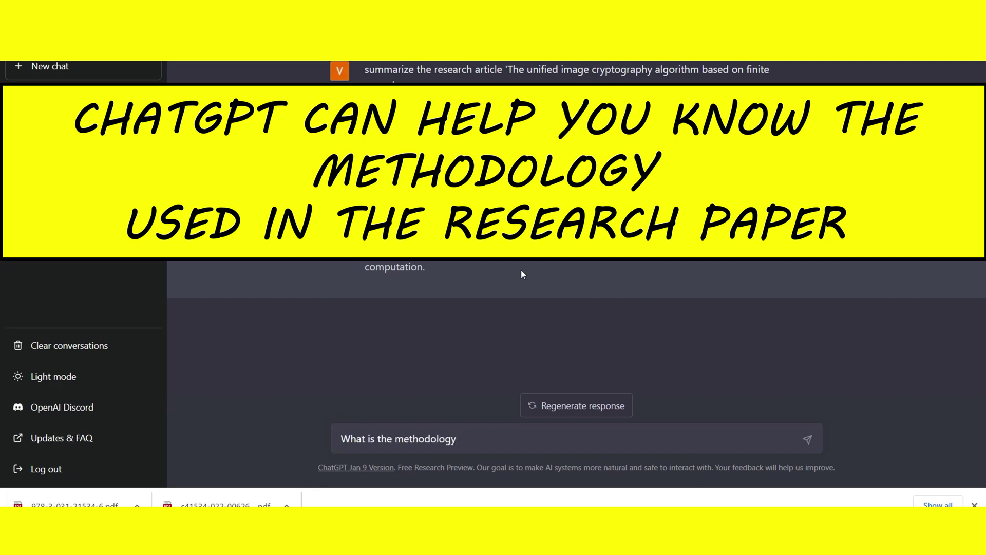
text(used in)
text('The unified image cryptography algorithm based on finite group')
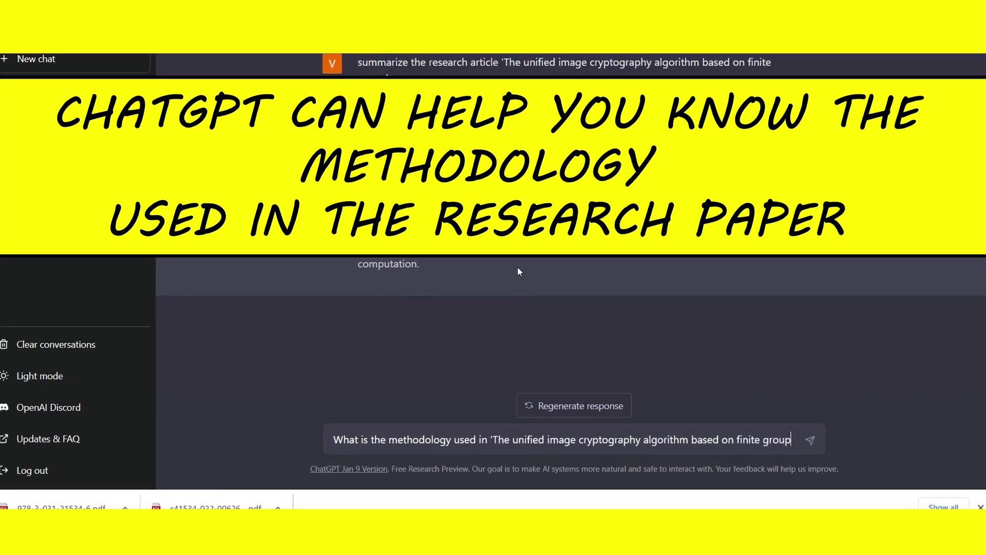
key(Return)
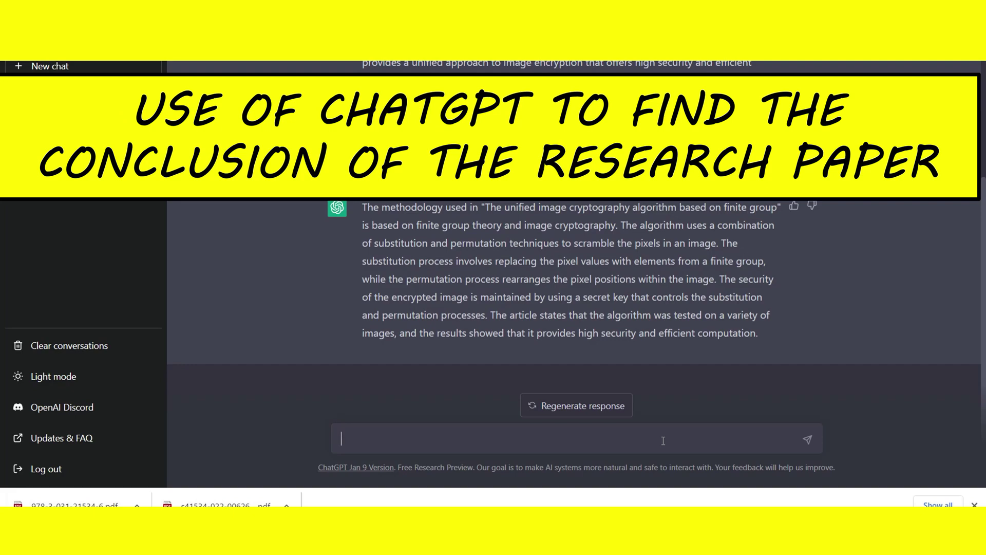
- Submit the prompt "what is the conclusion of the research paper 'The unified image cryptography algorithm based on finite group'" and view the answer
text(what is the conclusion o)
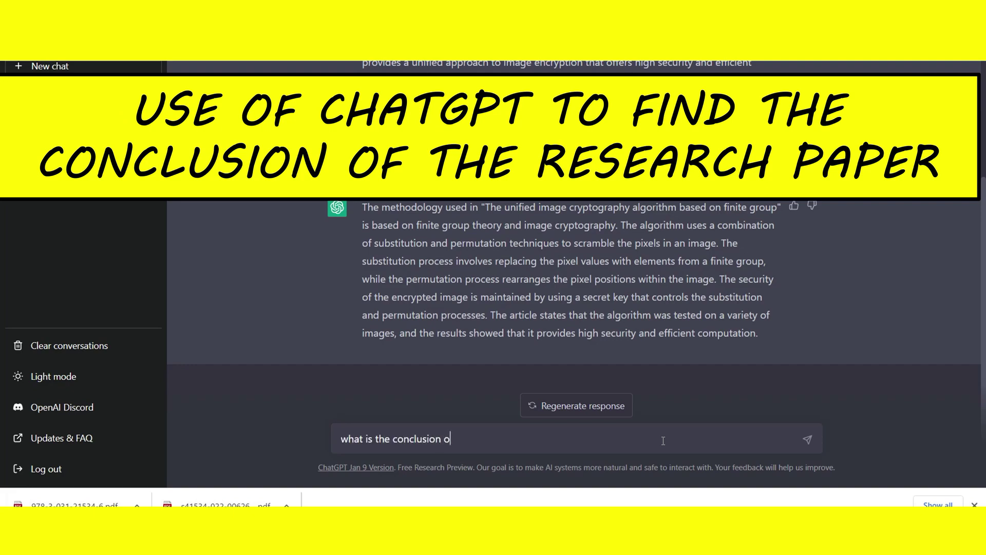
text(f the research pape)
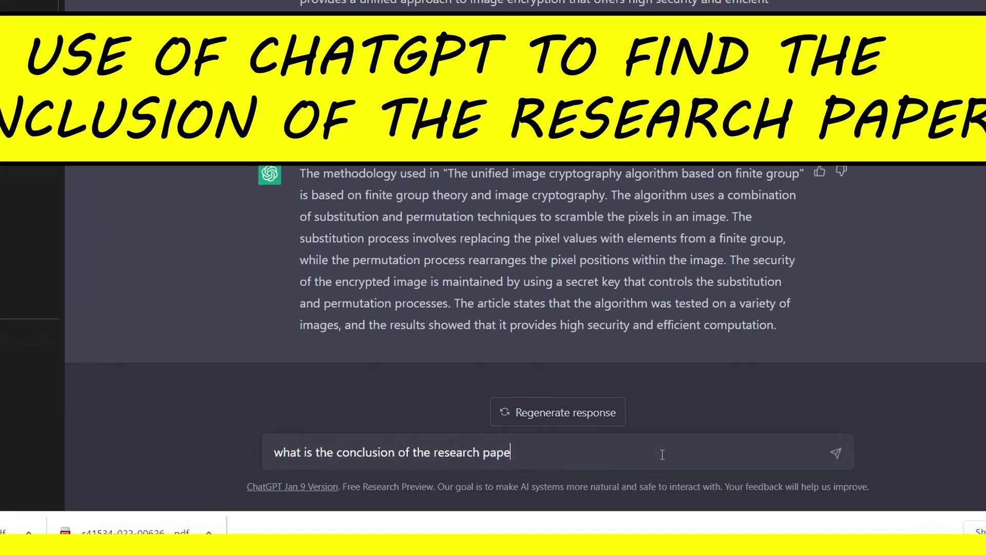
text(r ')
text(The unified image cryptography algorithm based on finite group)
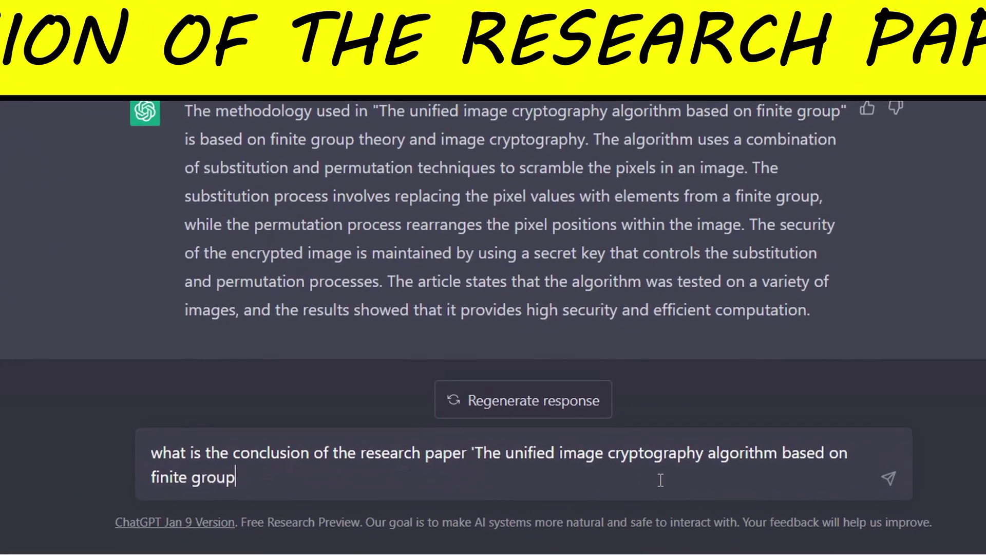
text(')
key(Return)
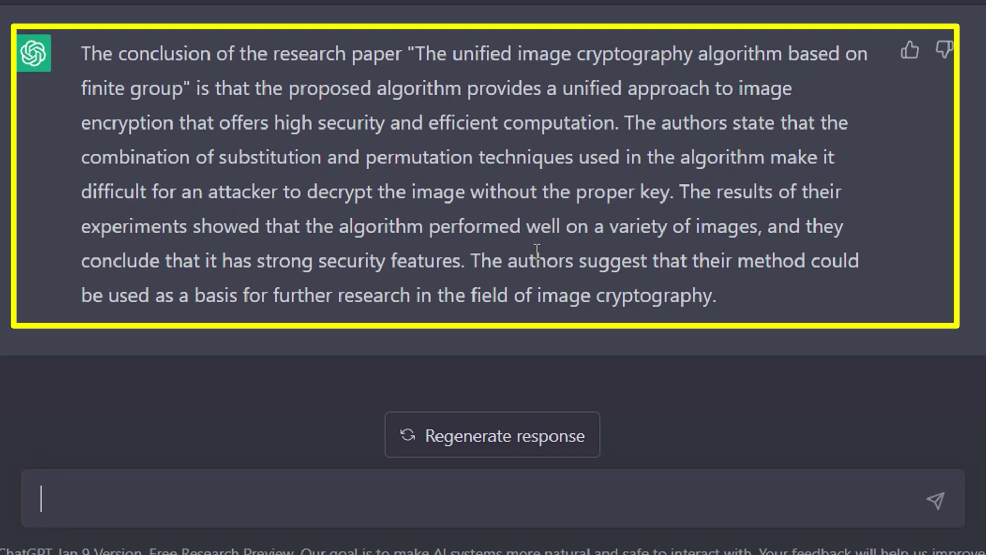
scroll(537, 250, up, 1)
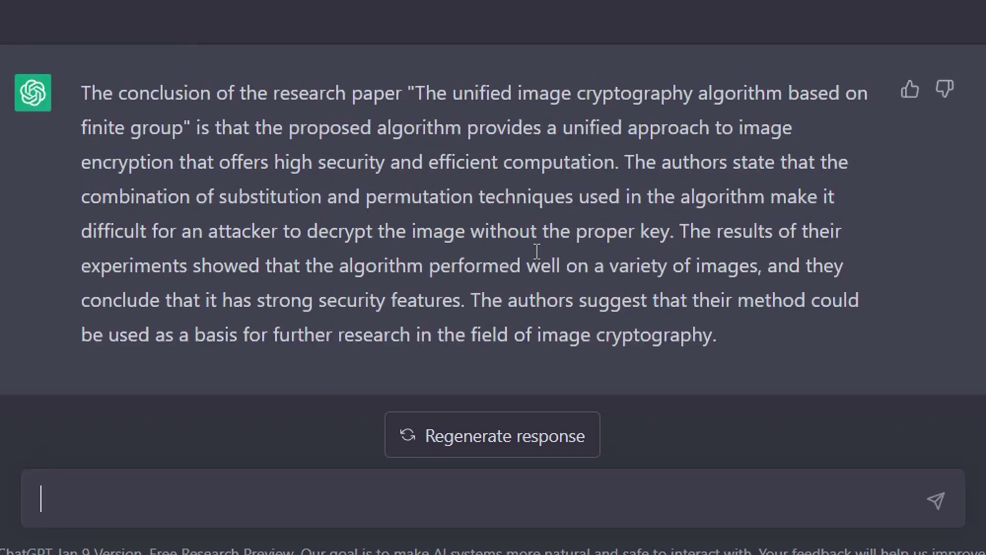
- Submit the prompt "summarize the given research paper in form of a story 'The unified image cryptography algorithm based on finite group'" and read the answer
scroll(537, 251, up, 3)
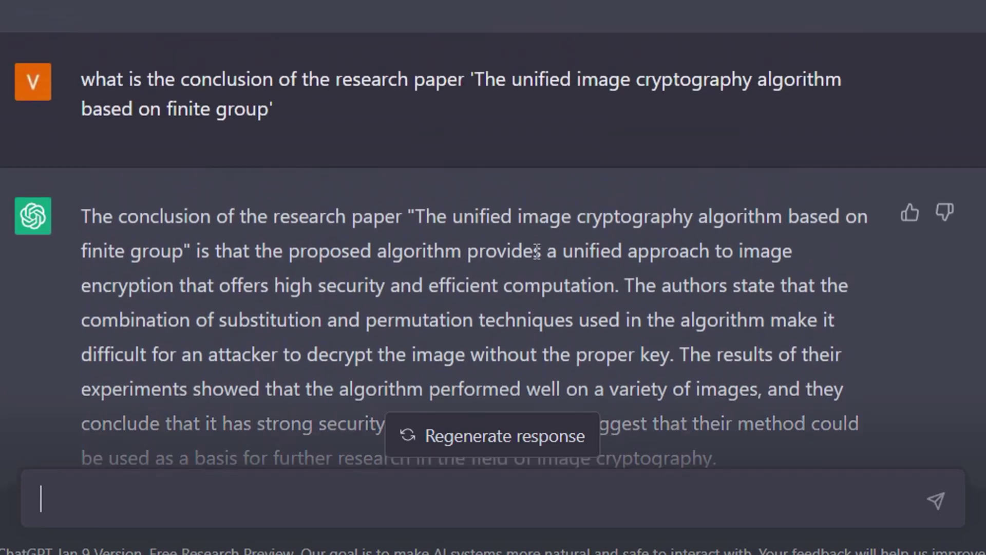
scroll(537, 251, up, 2)
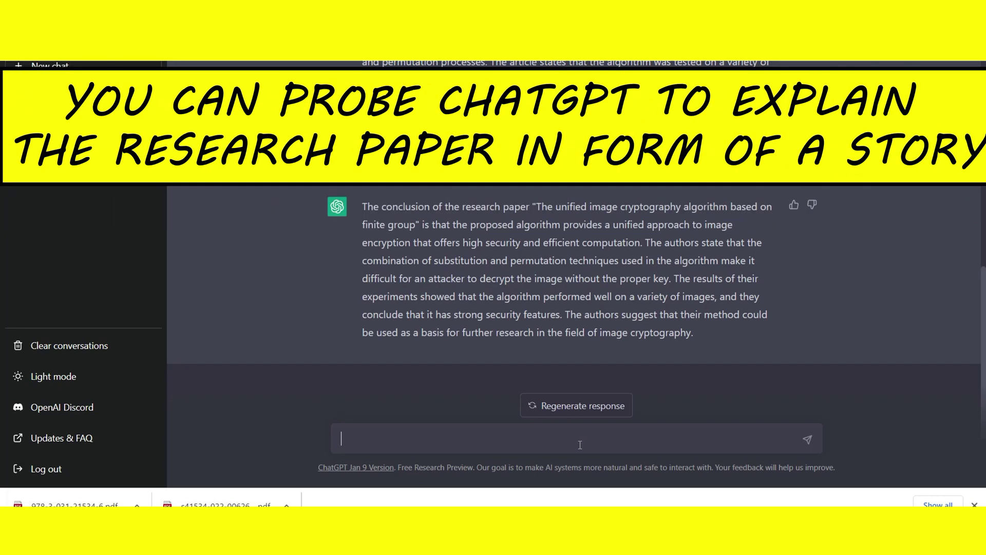
text(summarize the given re)
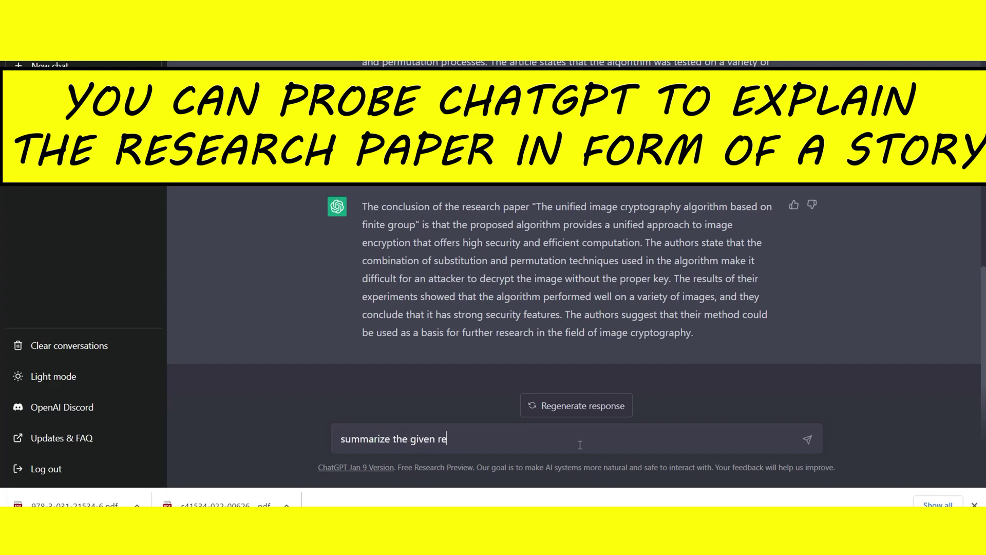
text(search paper in)
text(form of a story)
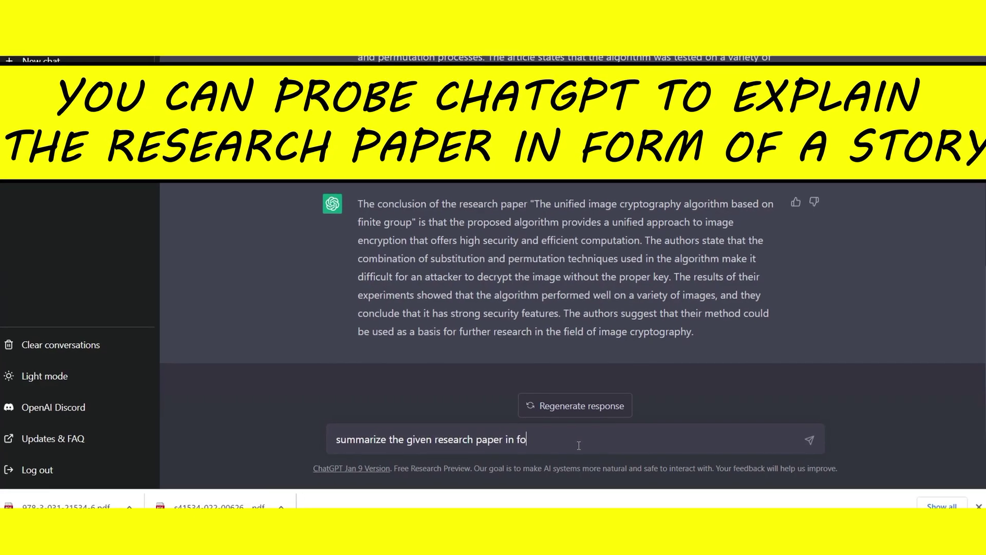
text( ')
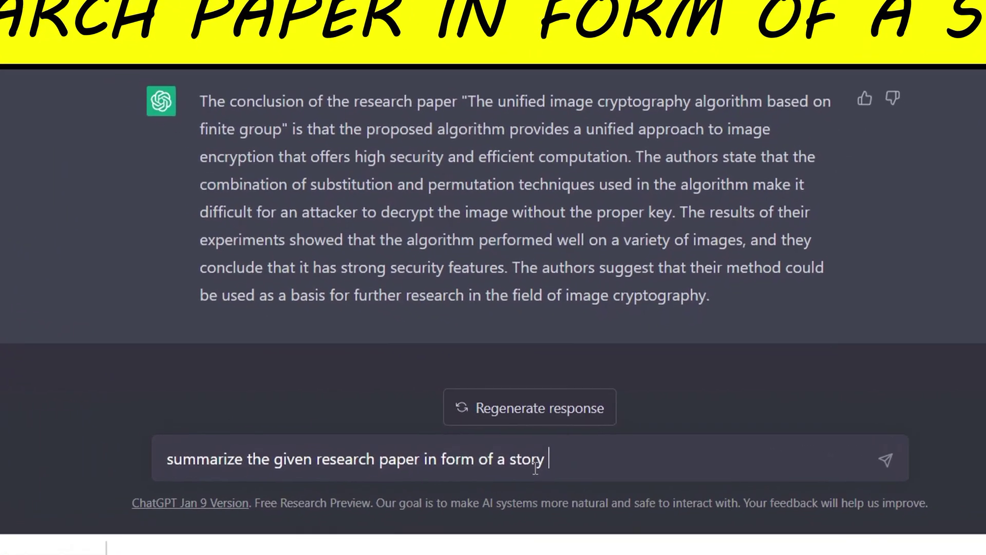
text(The unified image cryptography algorithm based on finite group)
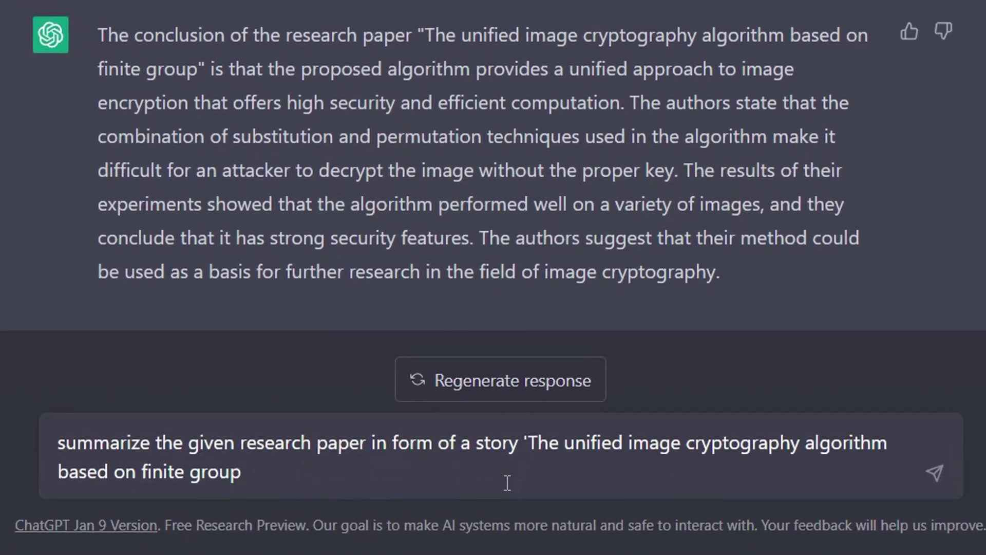
key(Return)
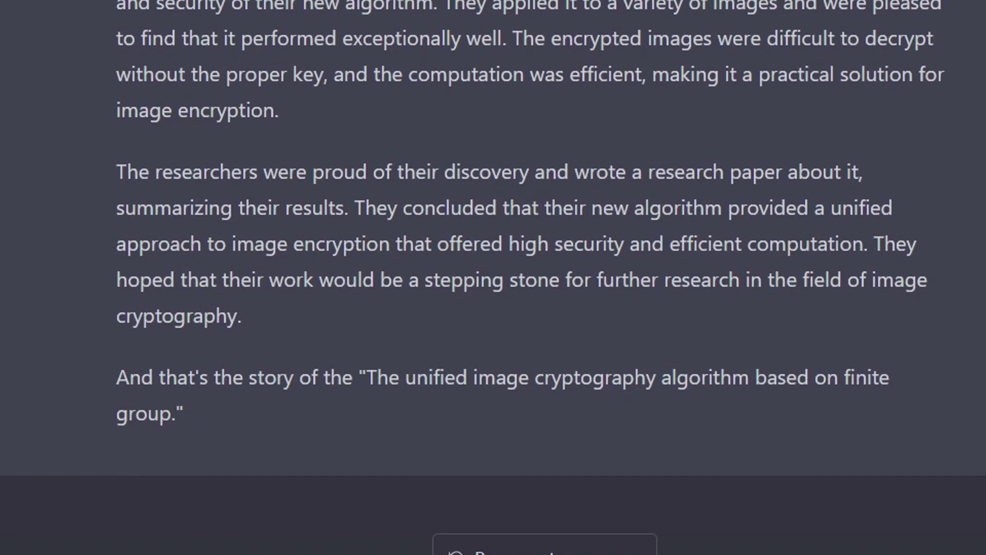
scroll(533, 282, up, 5)
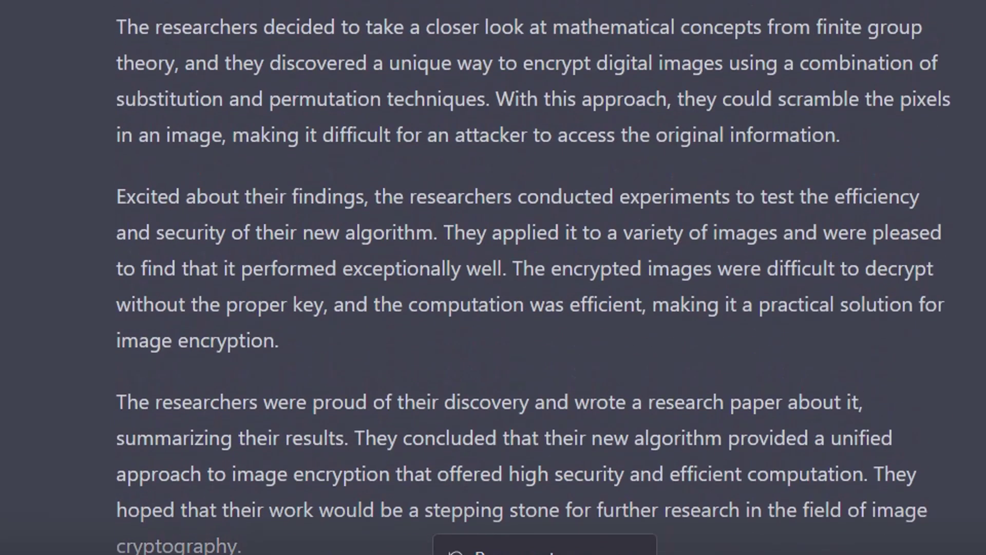
scroll(533, 277, down, 1)
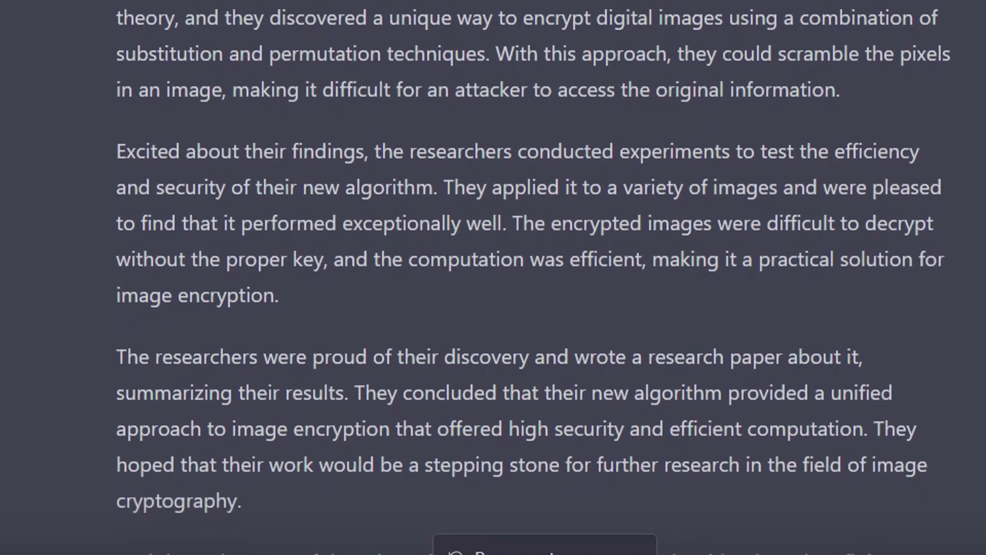
scroll(533, 278, down, 3)
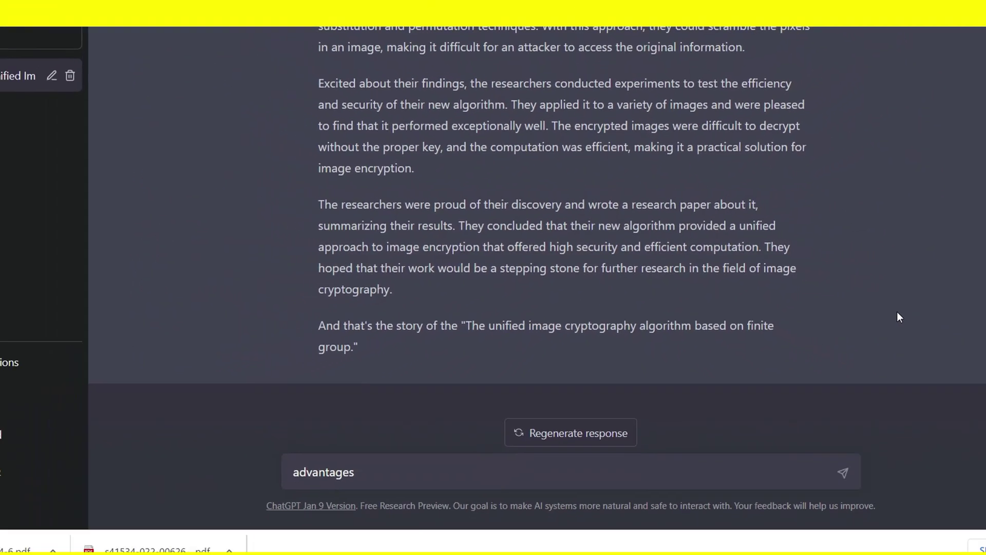
- Submit the prompt "advantages 'The unified image cryptography algorithm based on finite group'" in the same chat
text(')
text(The unified image cryptography algorithm based on finite group)
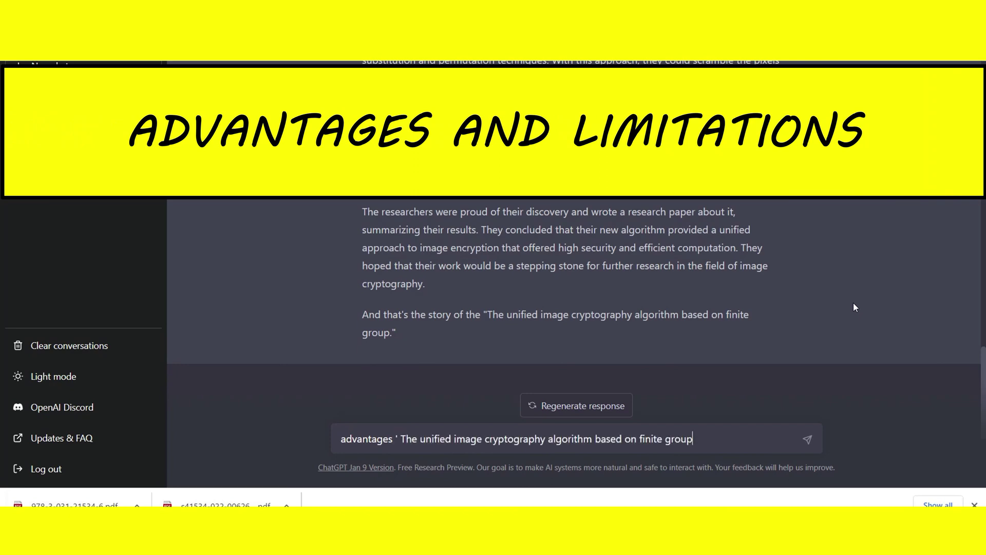
key(Return)
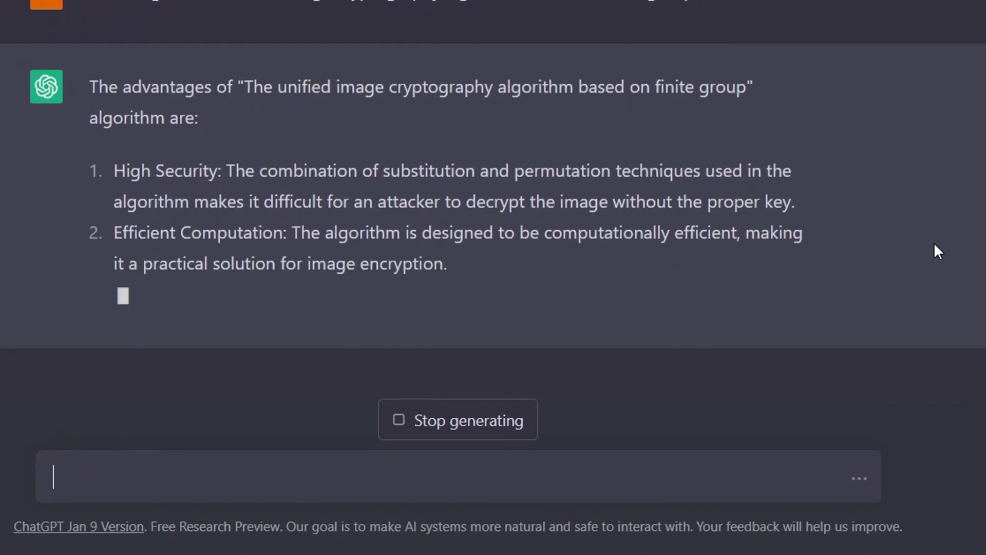
- Submit the prompt "drawbacks 'The unified image cryptography algorithm based on finite group'" in the same chat
text(drawback)
text(s ')
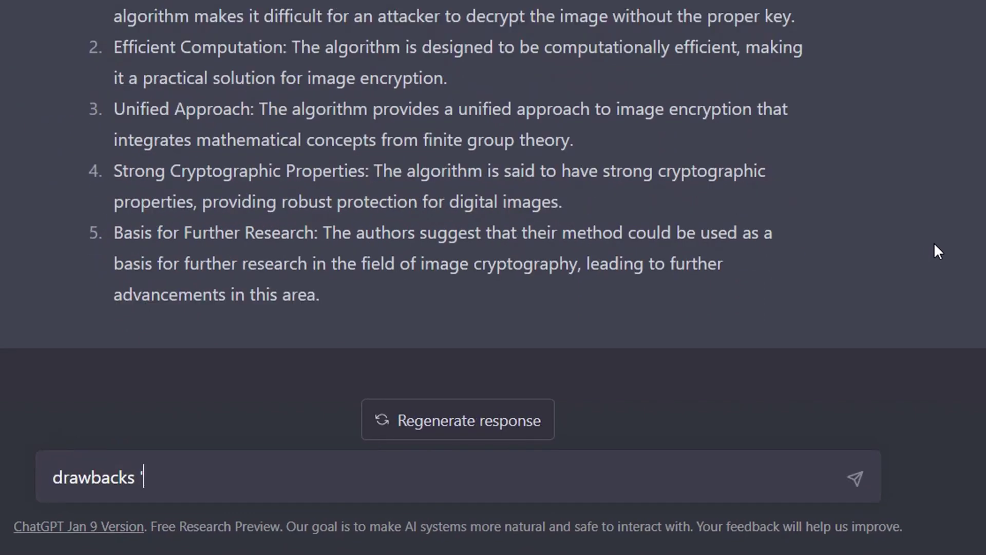
text(The unified image cryptography algorithm based on finite group)
text(')
key(Return)
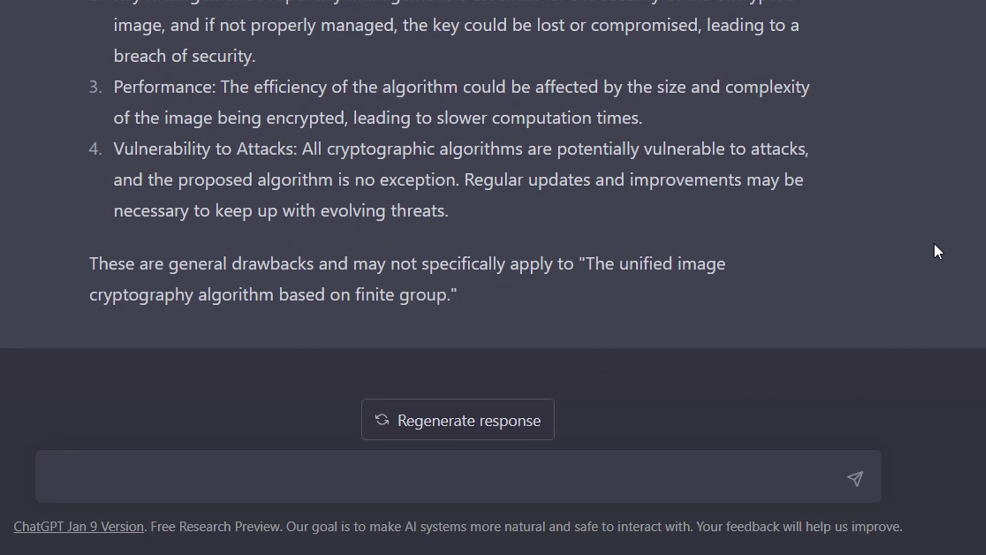
- Submit the prompt "compare this paper 'The unified image cryptography algorithm based on finite group' with similar papers"
text(compare this paper ')
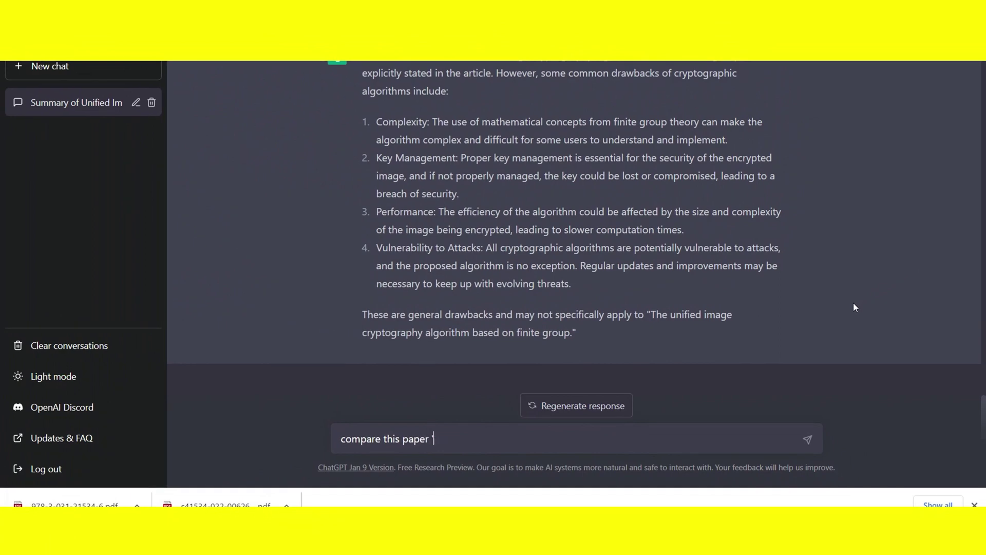
text(The unified image cryptography algorithm based on finite group)
text(' with similar pape)
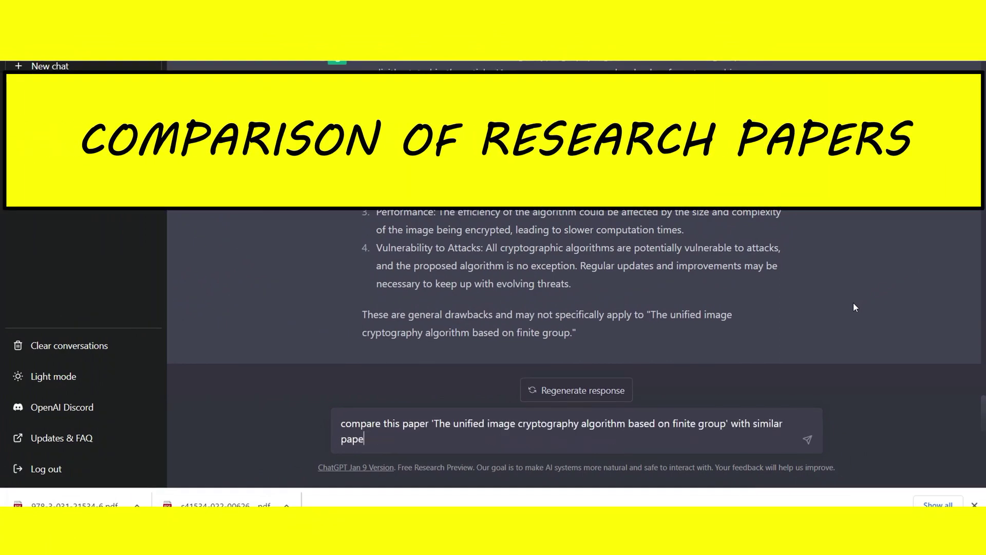
text(rs)
key(Return)
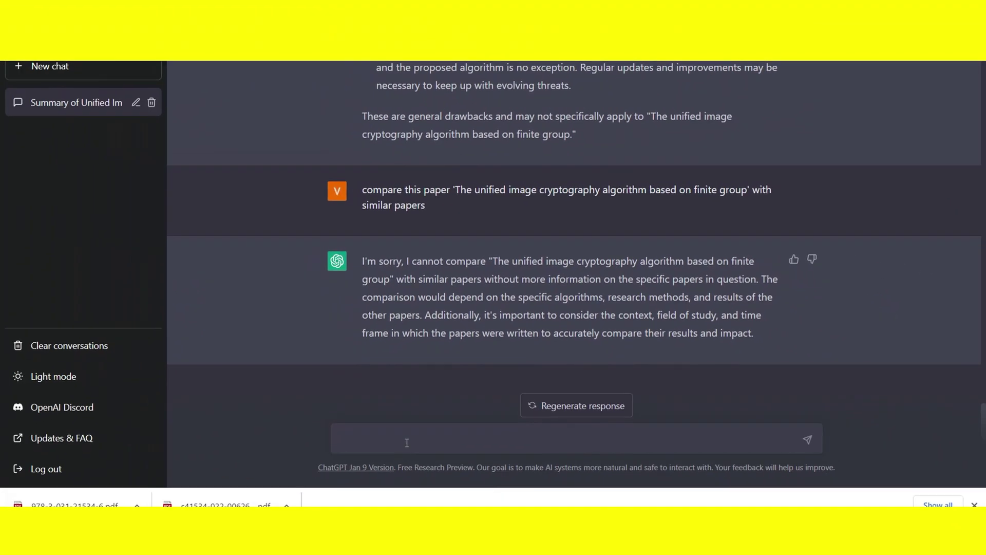
- Ask to compare 'The unified image cryptography algorithm based on finite group' with 'A chaotic image encryption algorithm based on improved Joseph traversal and cyclic shift function'
text(me)
text(re )
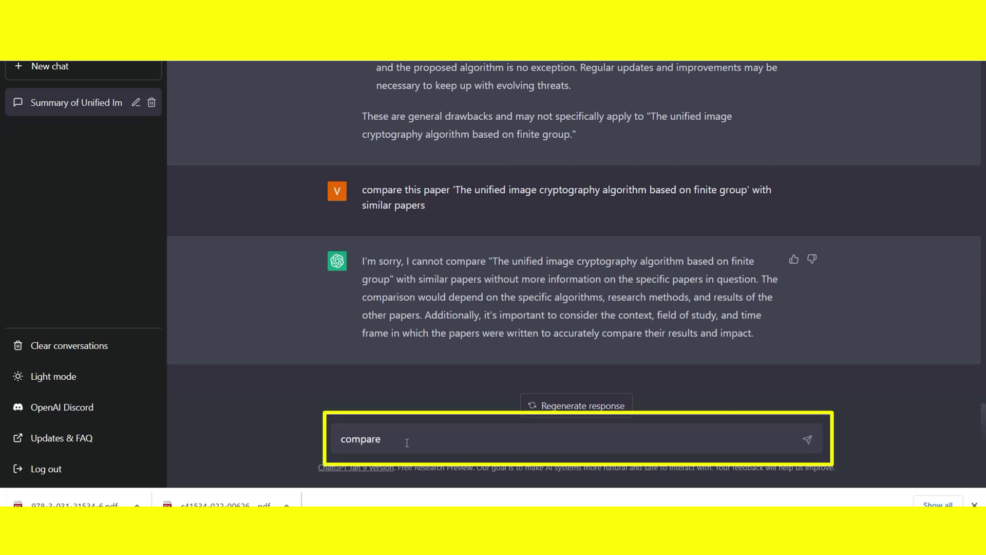
text(the paper 'The unified image cryptography algorithm based on finite group' with)
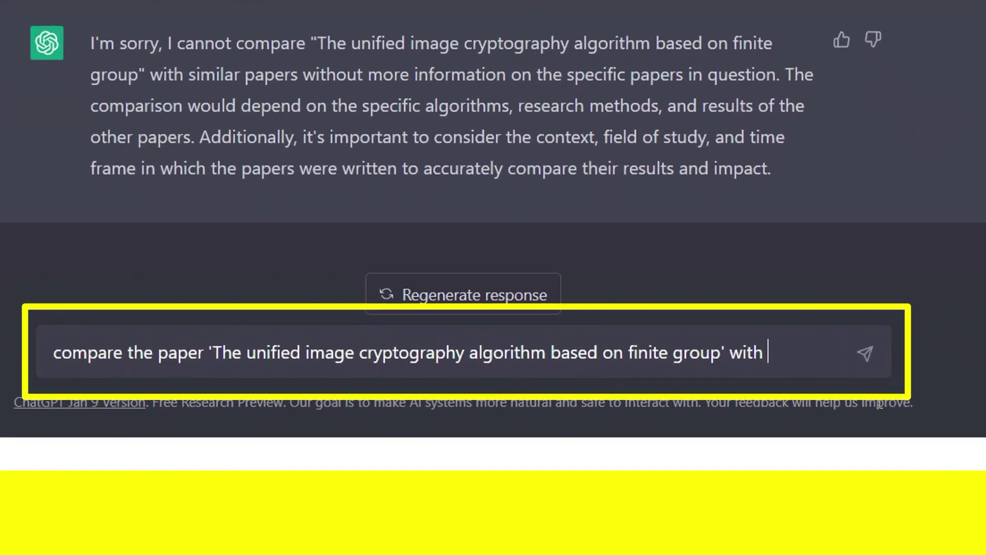
text( ')
text(A chaotic image encryption algorithm based on improved Joseph traversal and cyclic shift function)
text(')
key(Return)
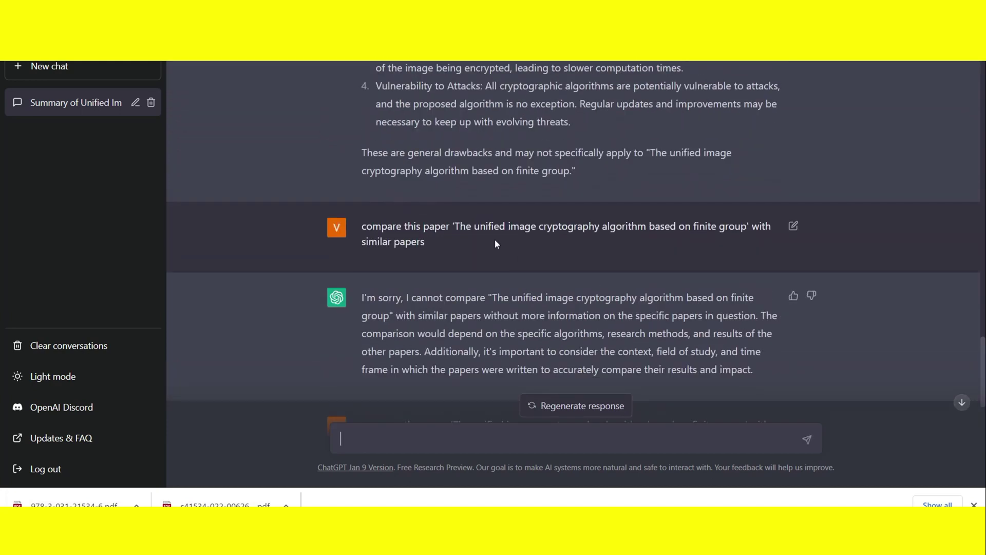
- Review the two comparison prompts and read the full answer comparing the two named papers through its conclusion
scroll(472, 303, down, 1)
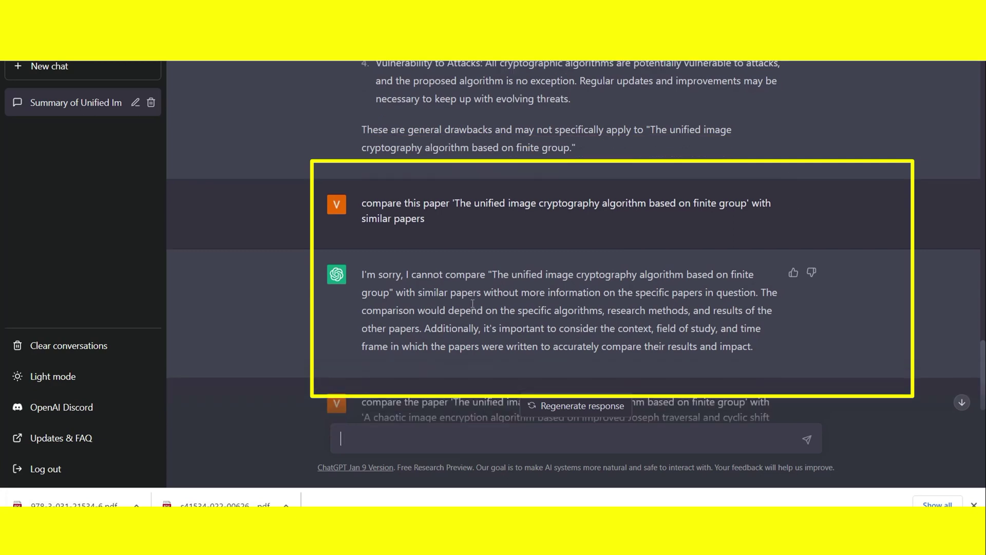
scroll(472, 303, down, 2)
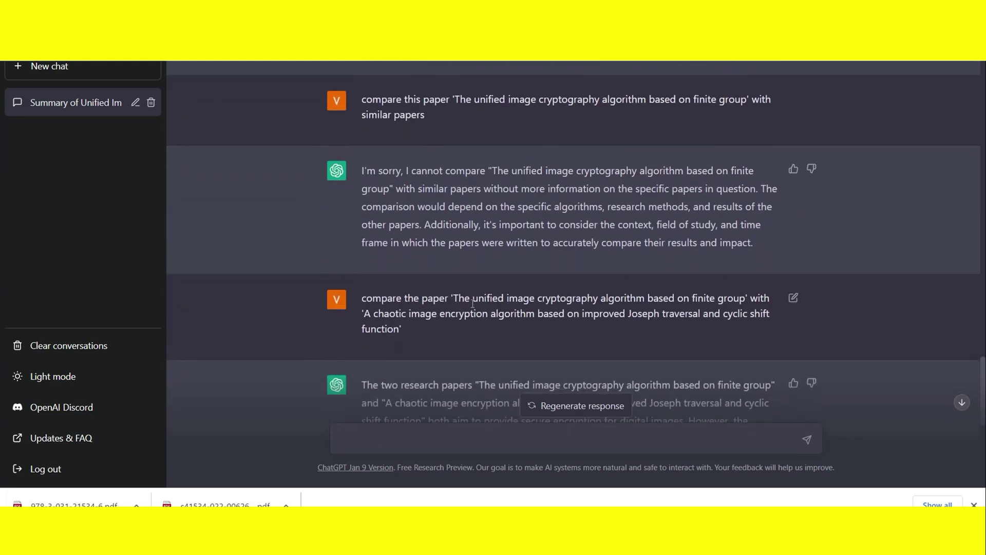
scroll(472, 303, down, 1)
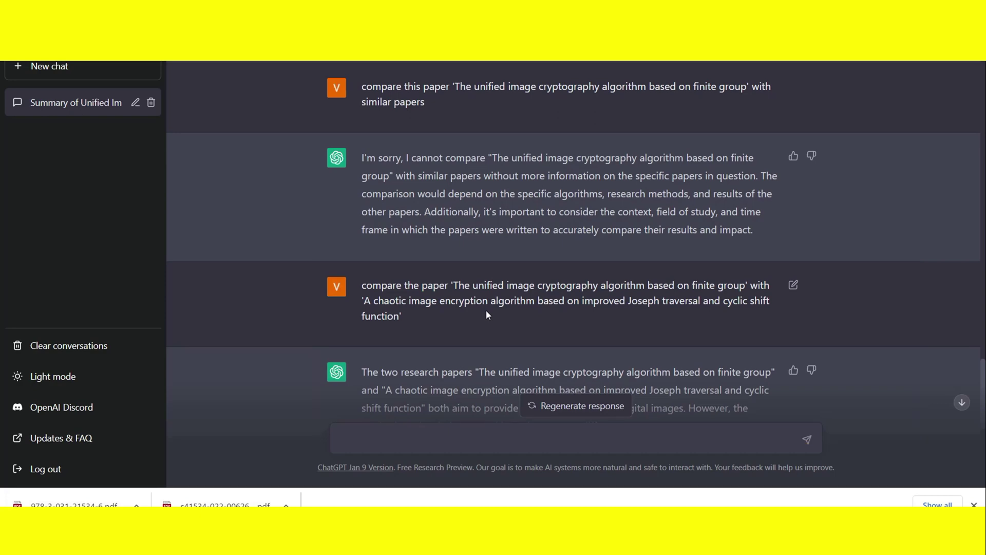
scroll(487, 315, down, 4)
scroll(485, 310, down, 2)
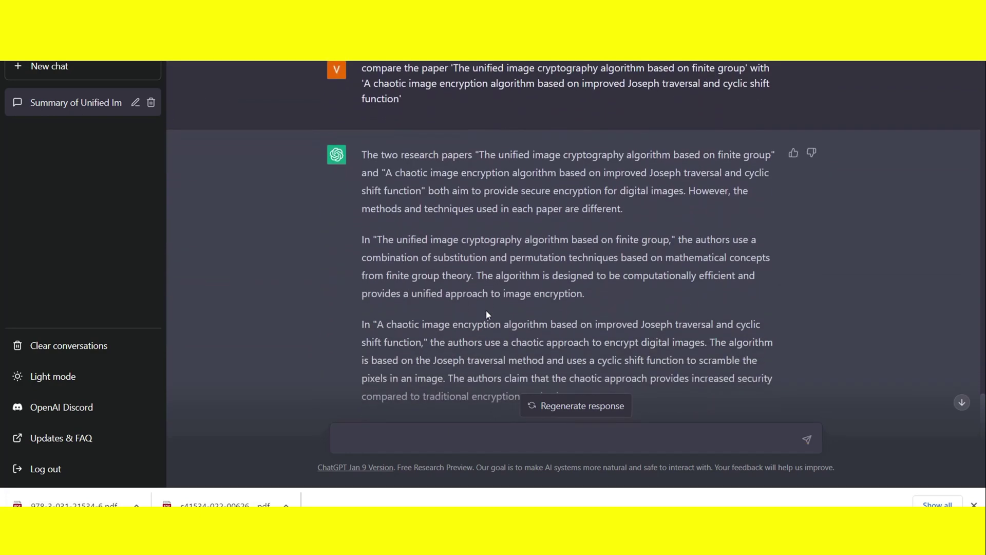
scroll(486, 310, down, 1)
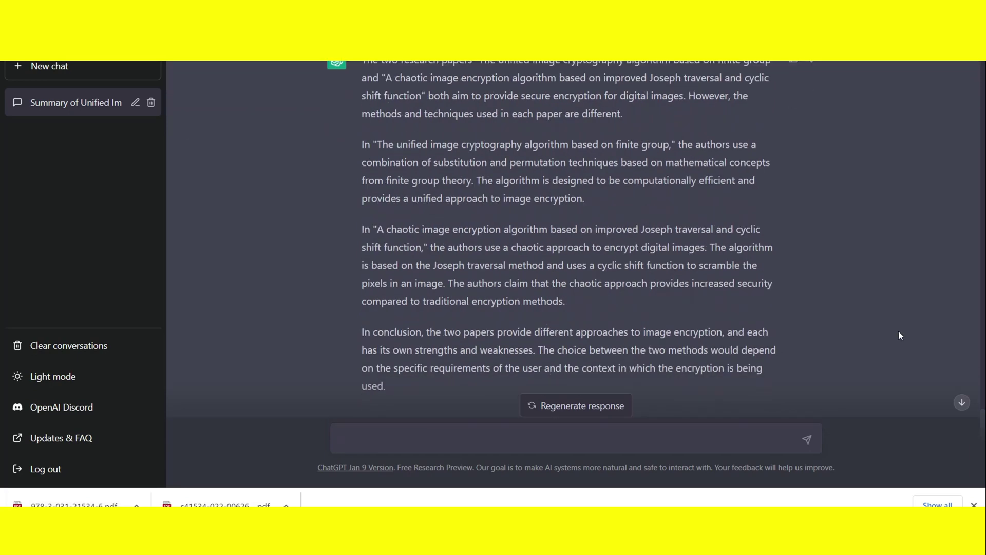